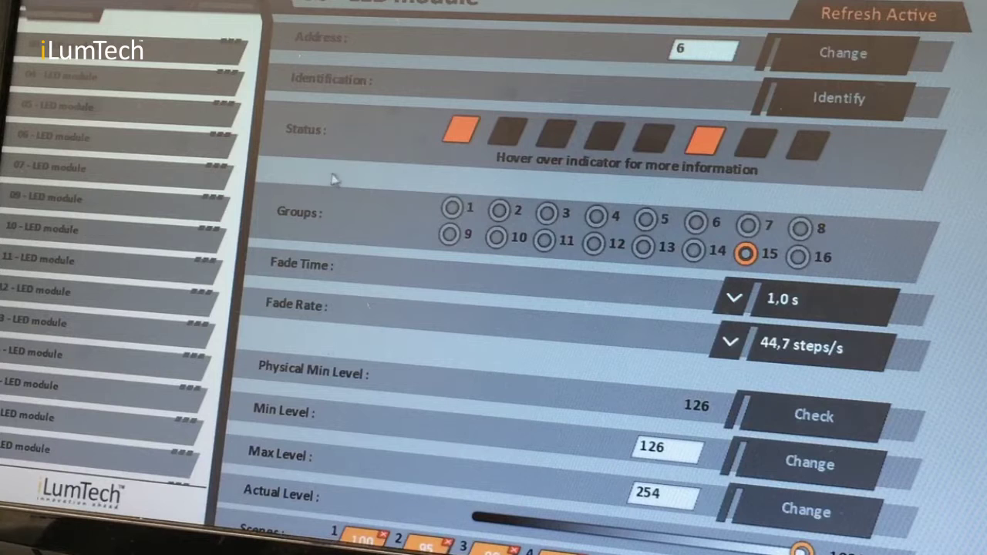
- Set the LED module's fade time to 2,0 s
click(735, 299)
scroll(828, 415, down, 2)
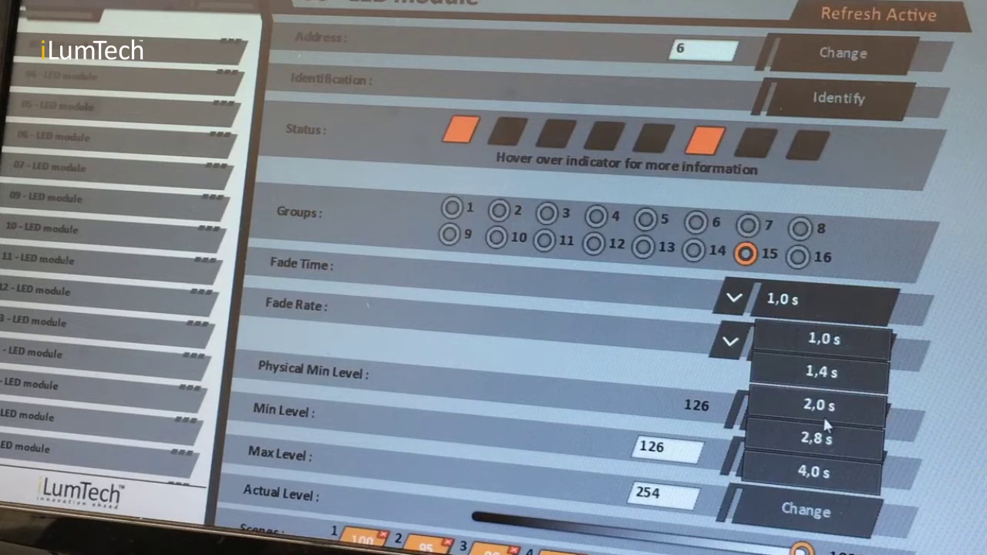
click(824, 405)
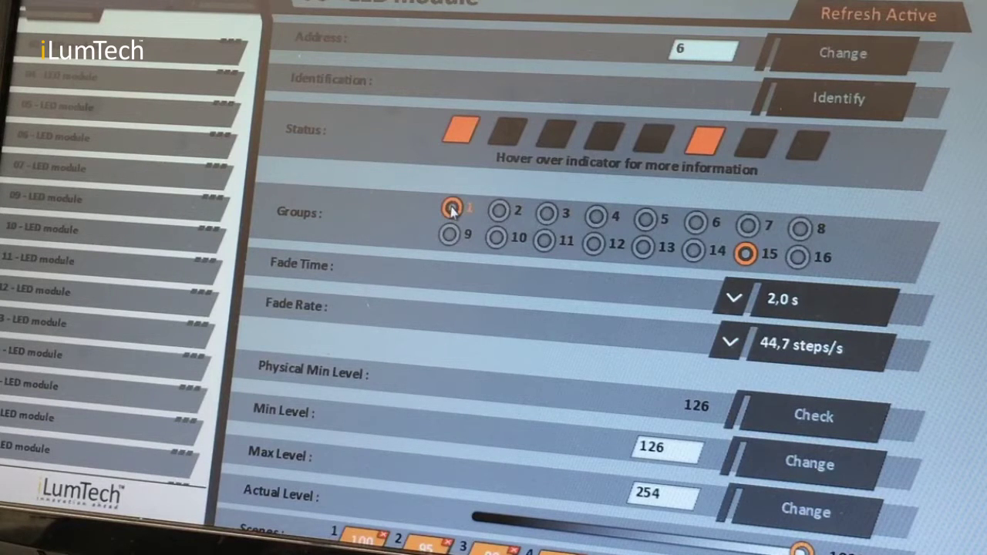
- Dim the module's actual level to 46% and store it as scene 11
scroll(481, 320, down, 3)
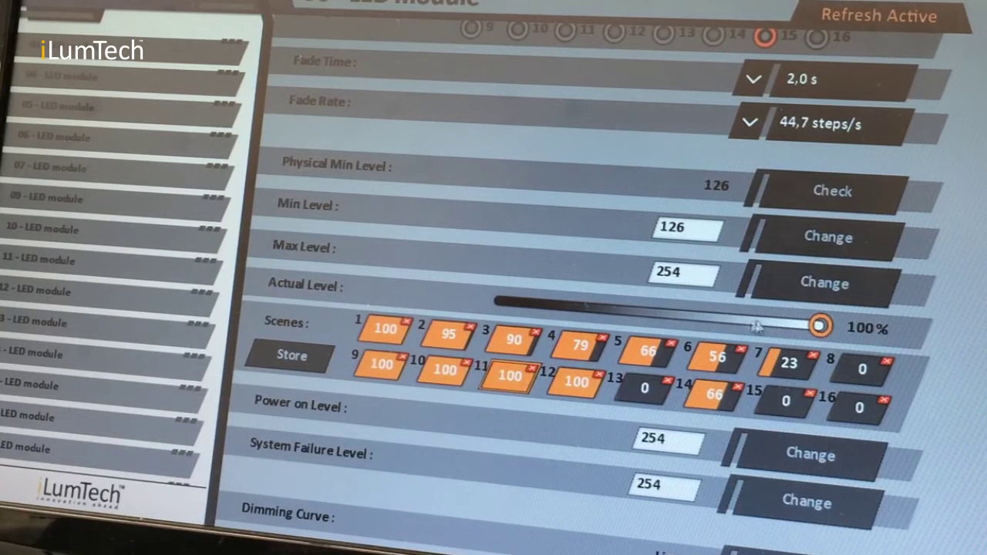
drag(822, 328, 644, 314)
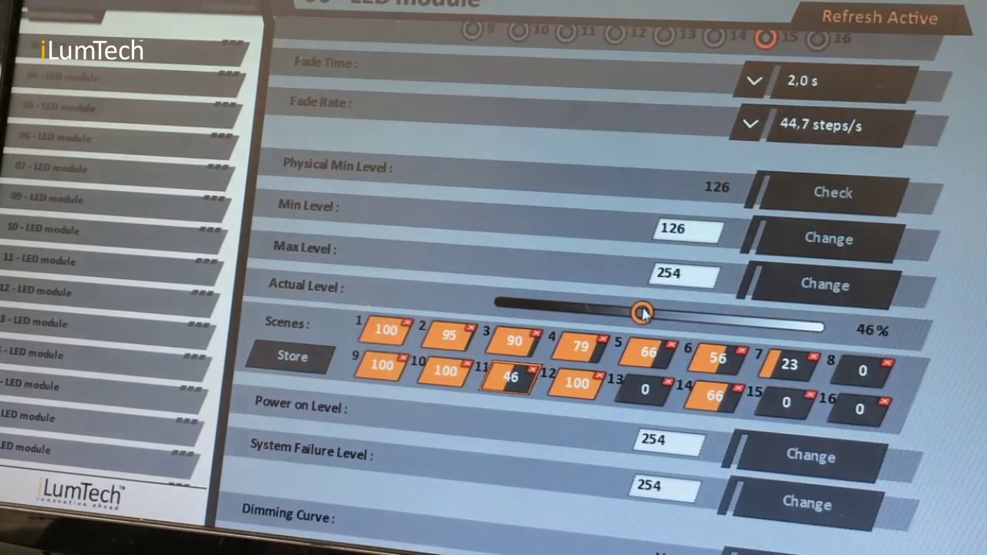
click(309, 364)
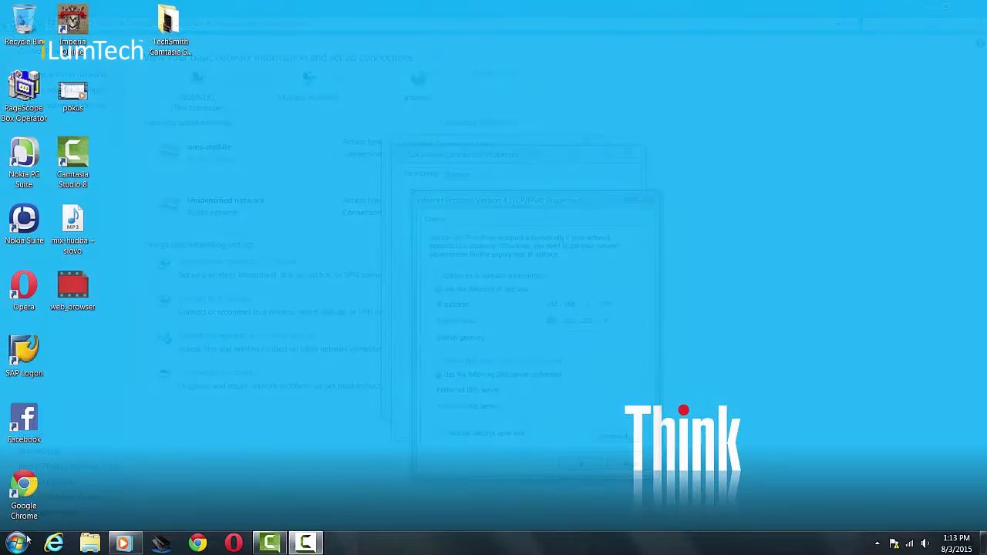
- Open Local Area Connection Properties from the Network and Sharing Center and select Internet Protocol Version 4
click(21, 544)
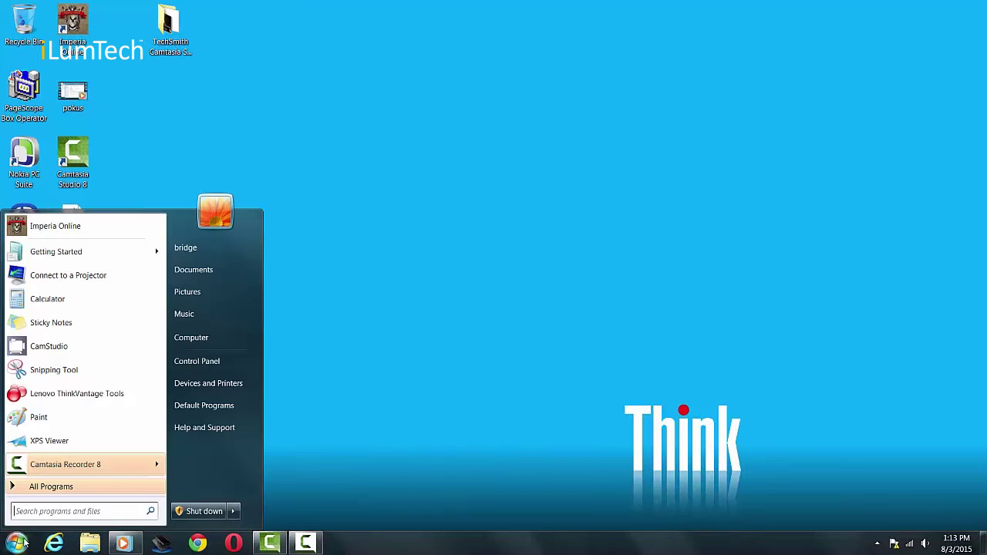
click(202, 363)
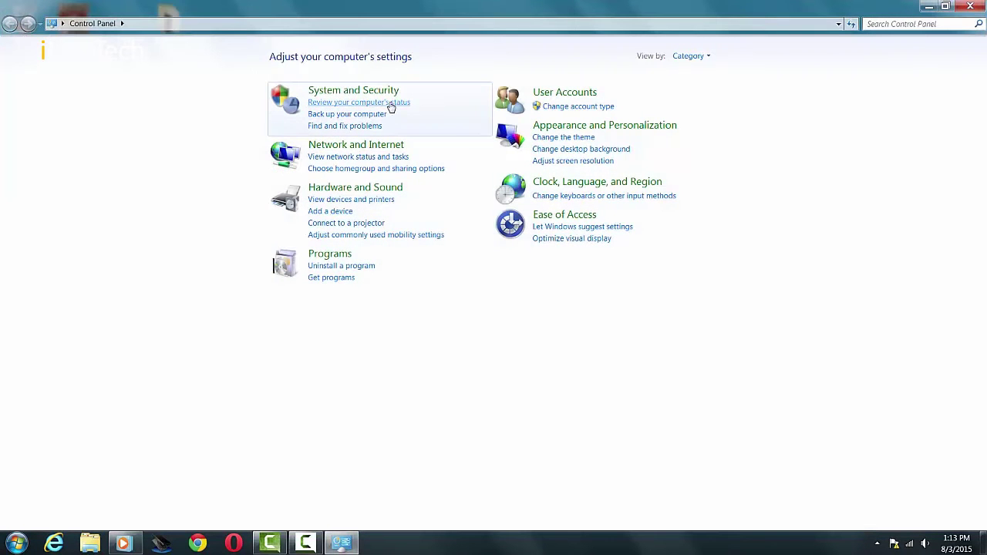
click(392, 147)
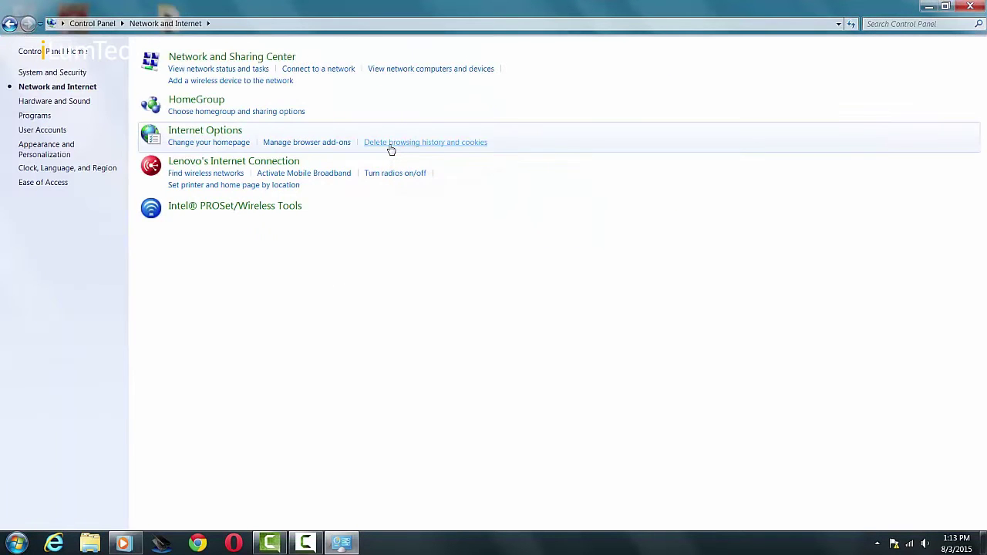
click(263, 62)
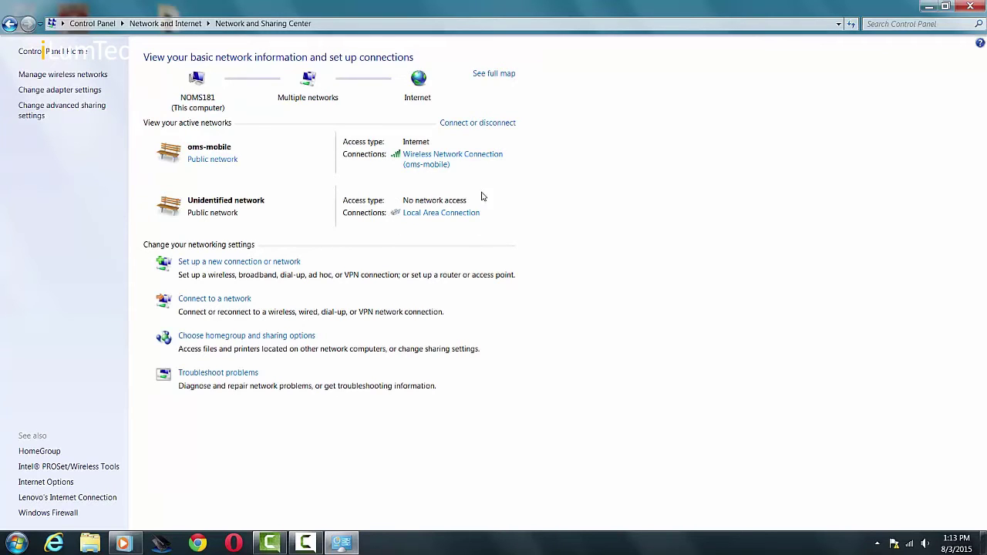
click(442, 214)
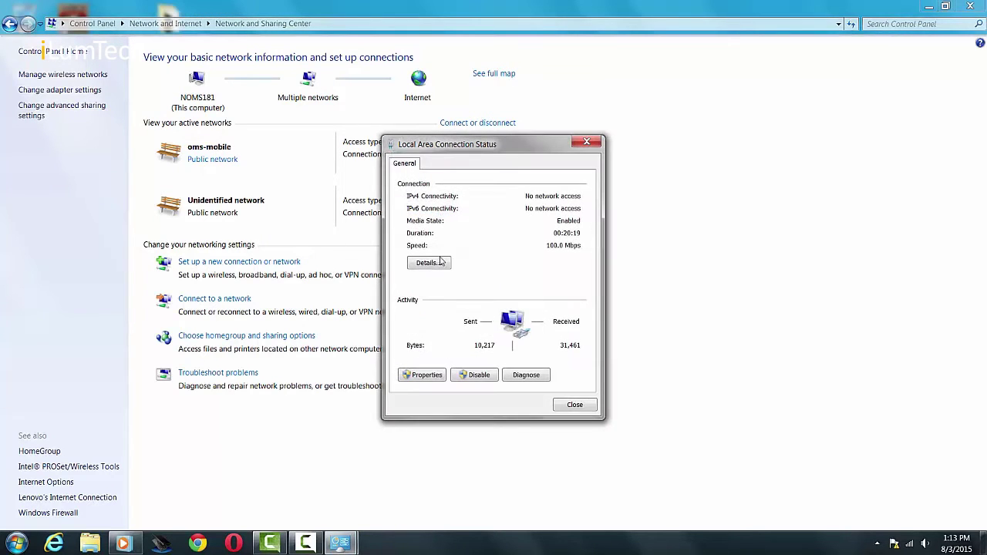
click(426, 376)
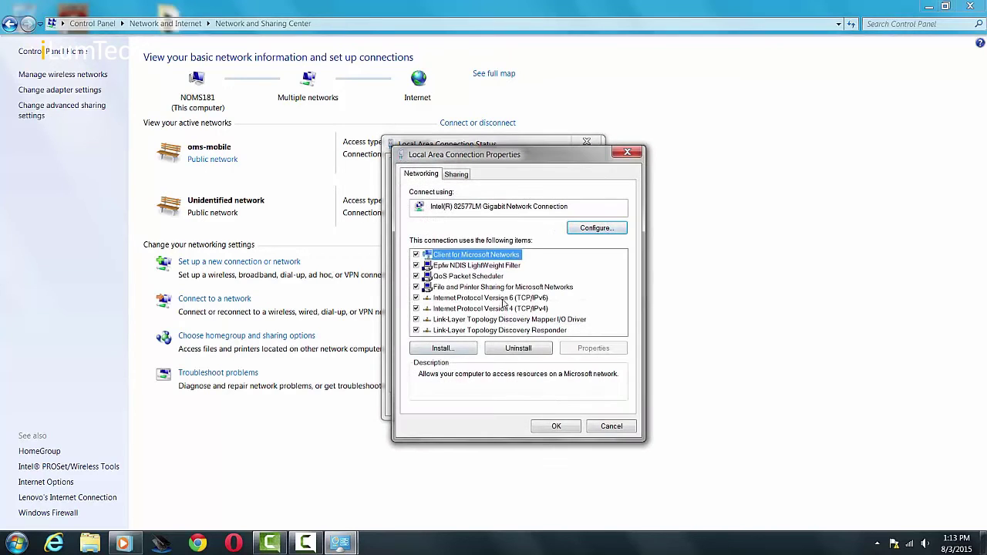
click(508, 309)
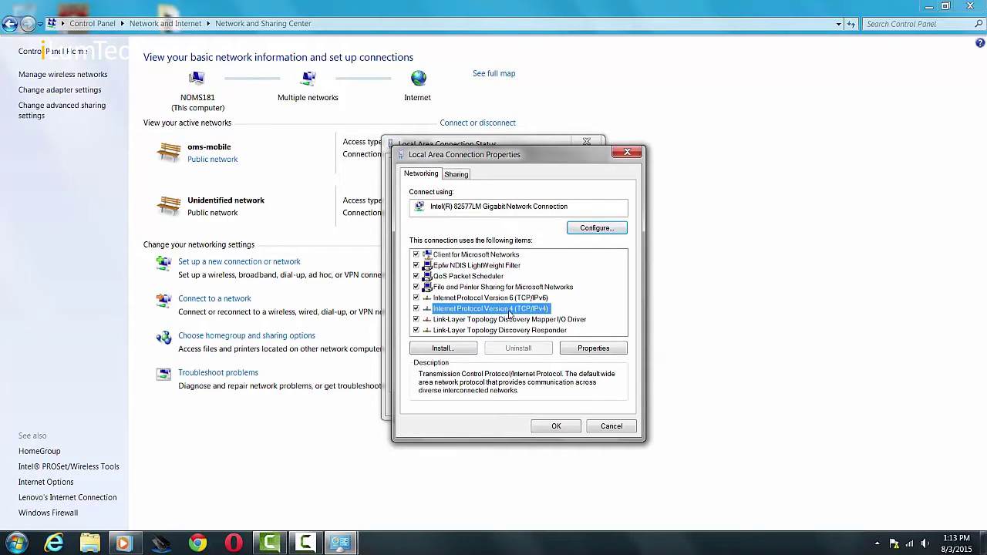
- Assign static IPv4 address 192.168.1.100, mask 255.255.255.0 and gateway 192.168.1.252
click(576, 349)
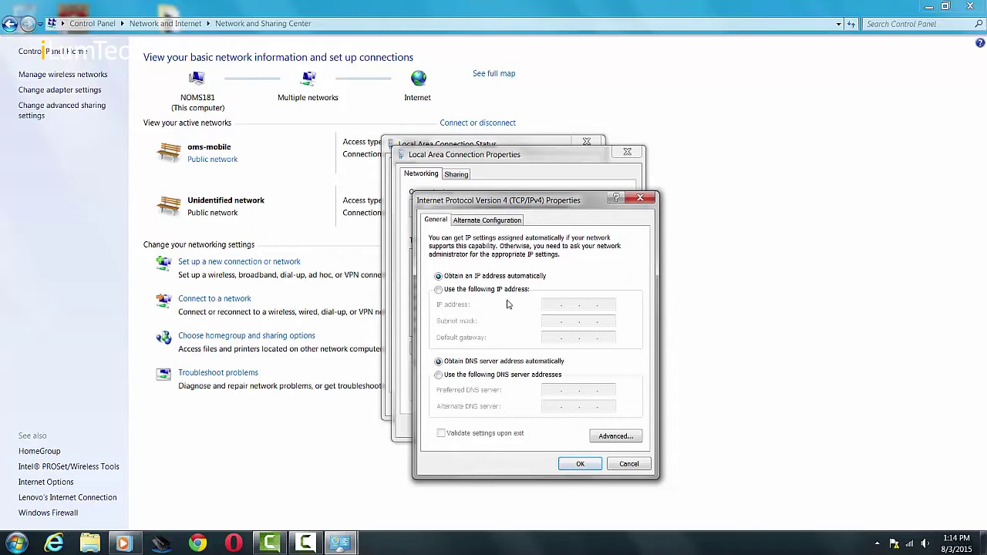
click(439, 289)
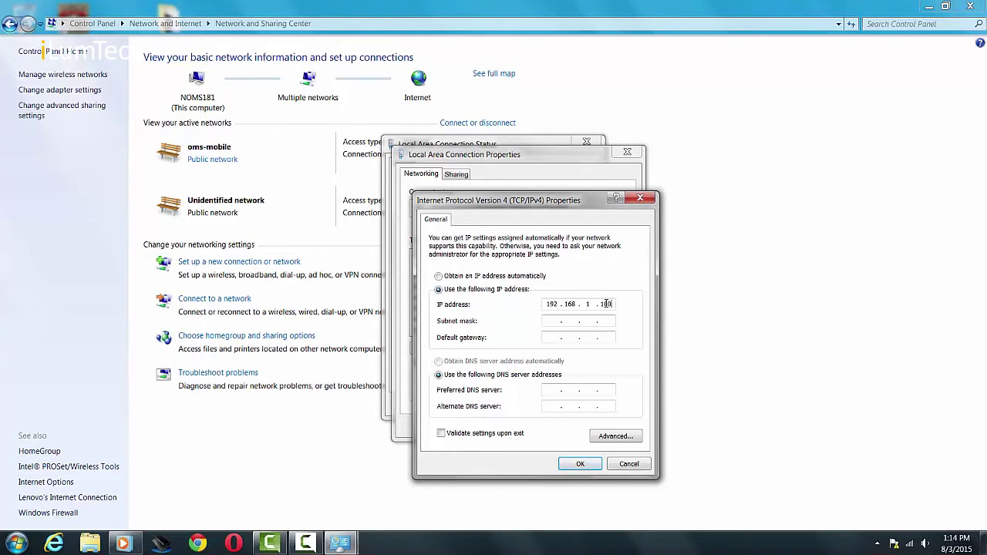
click(552, 320)
click(587, 469)
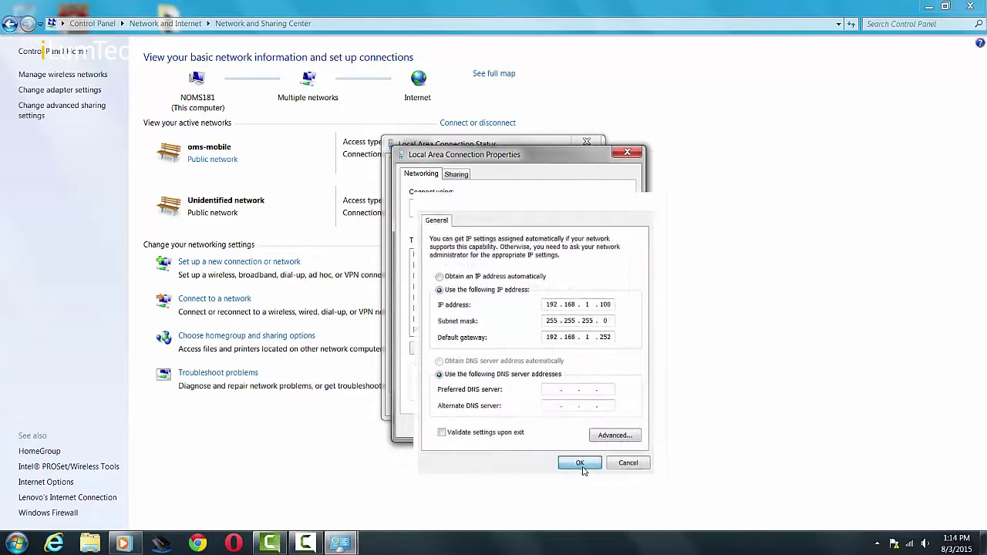
- Close the connection properties, status window and Network and Sharing Center
click(557, 427)
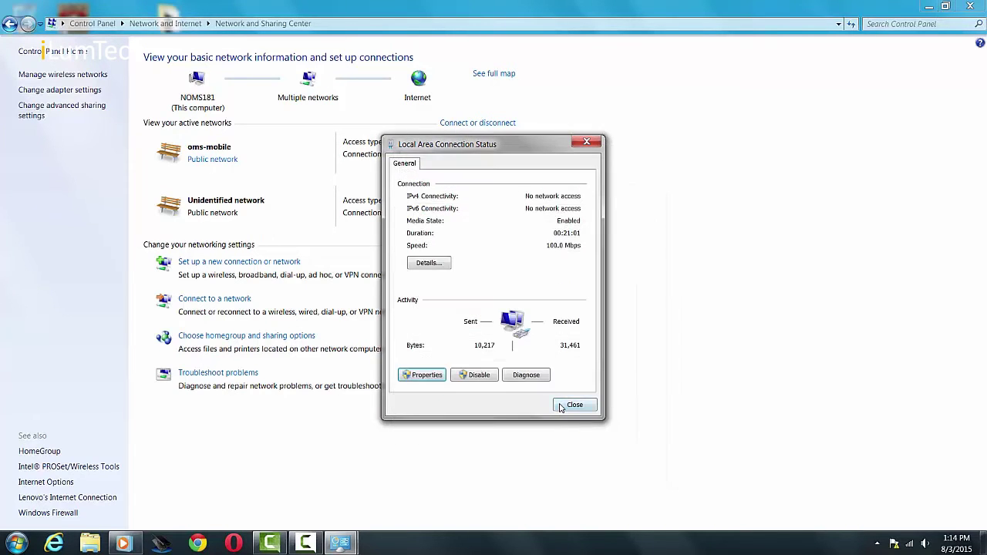
click(575, 405)
click(970, 7)
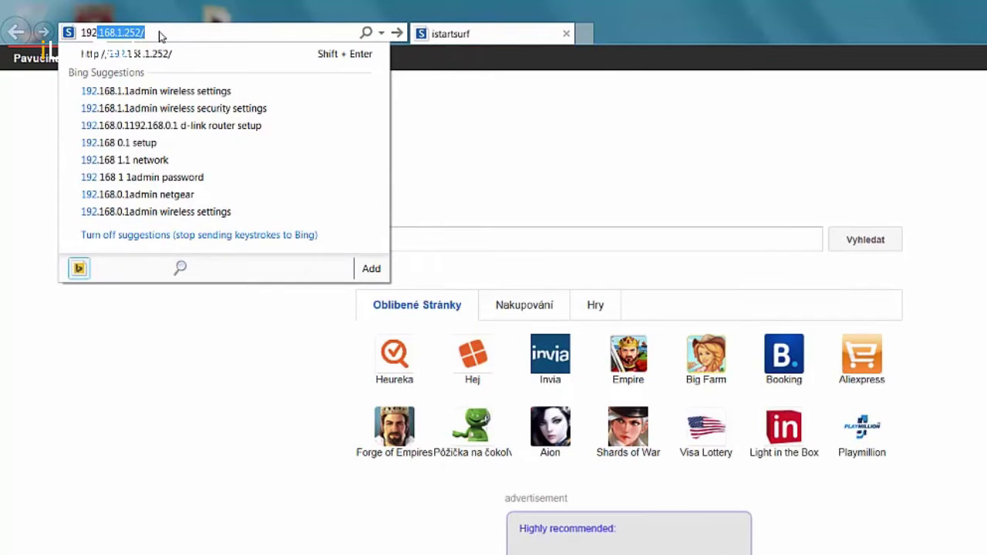
- Load 192.168.1.252 and enter the bridge's login user name and password
key(Return)
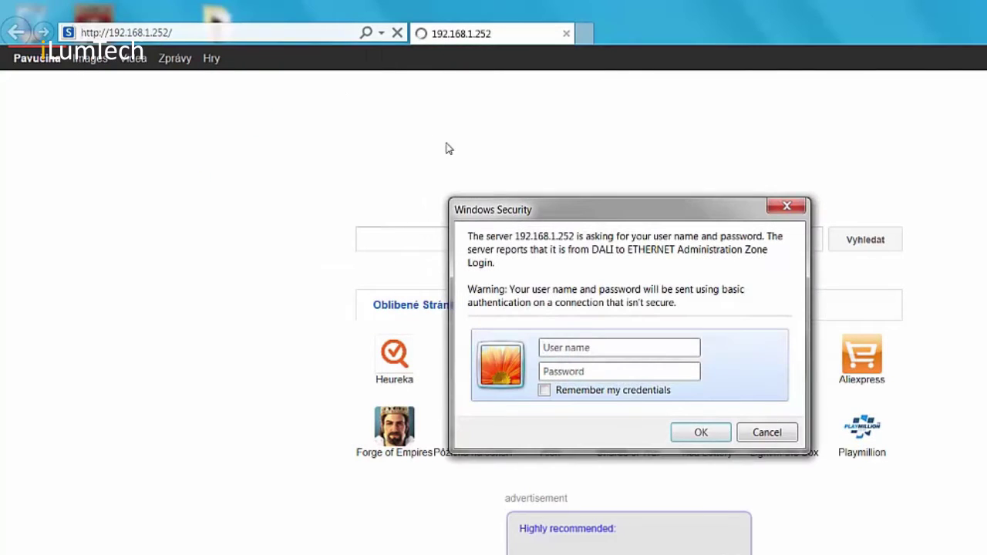
click(590, 352)
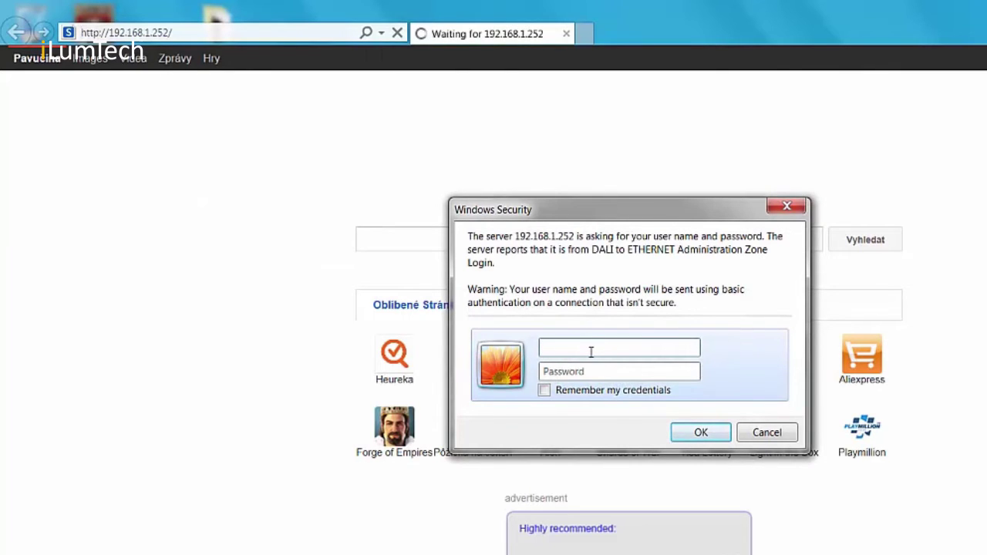
text(admin)
click(646, 368)
text(1234)
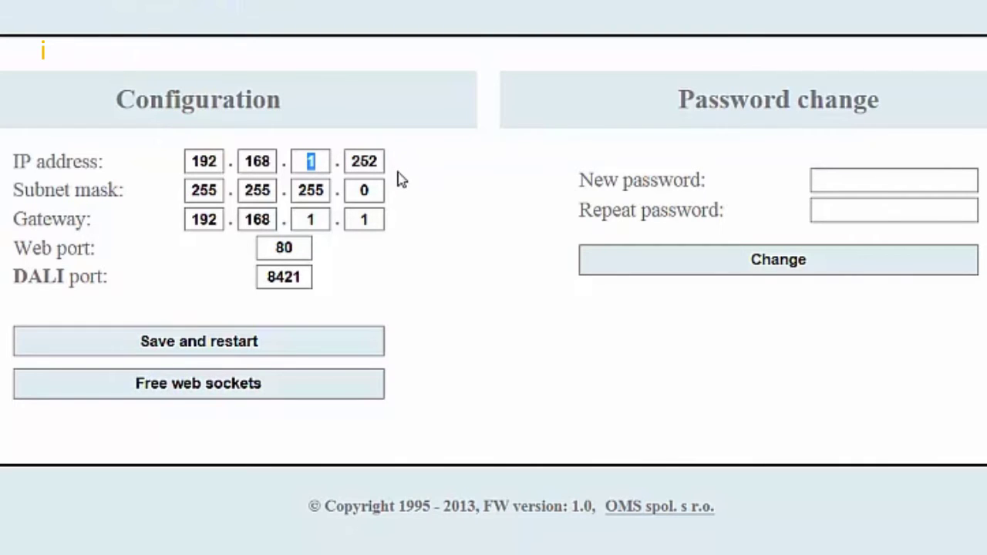
- Change the bridge IP address to 192.168.0.10, then save and restart the bridge
text(0)
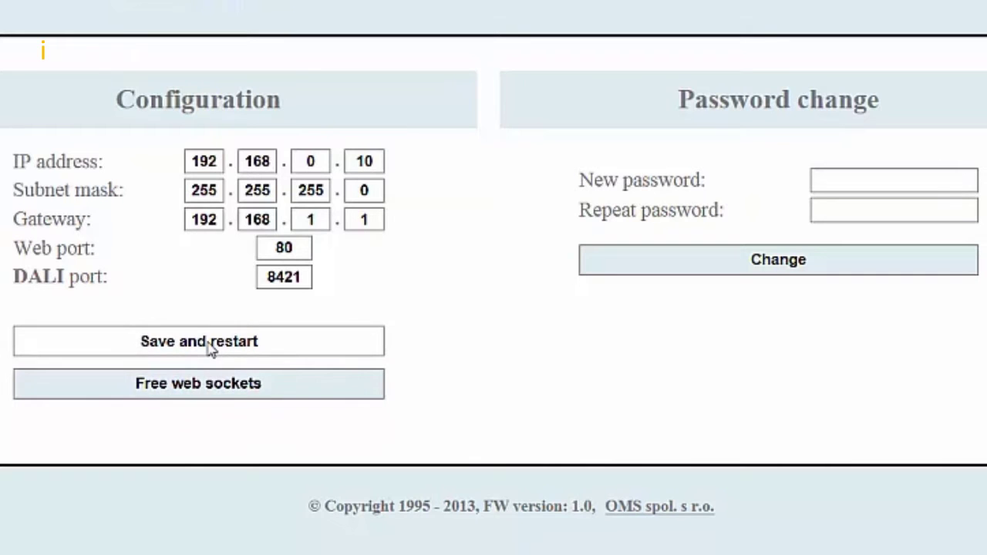
click(210, 349)
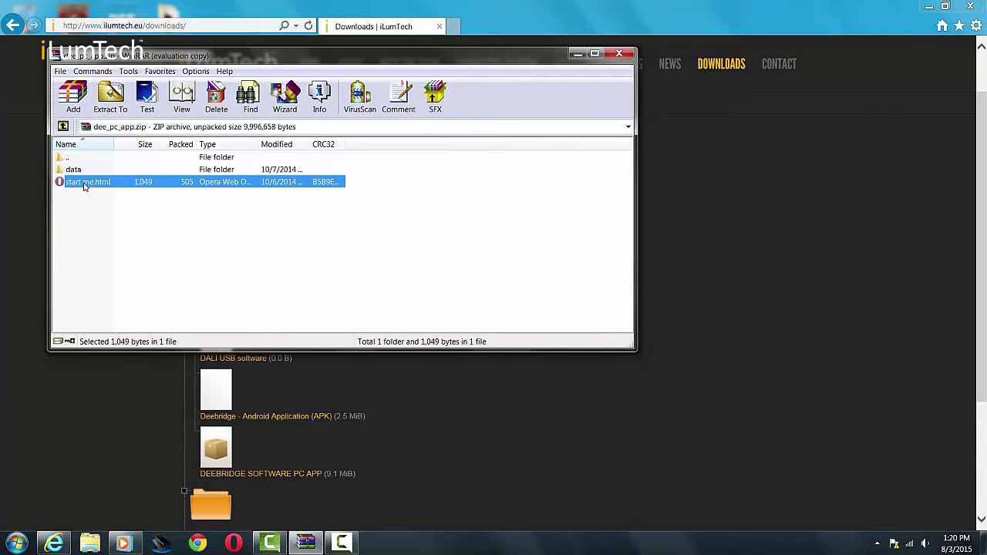
- Open start me.html from the dee_pc_app.zip archive
double_click(85, 183)
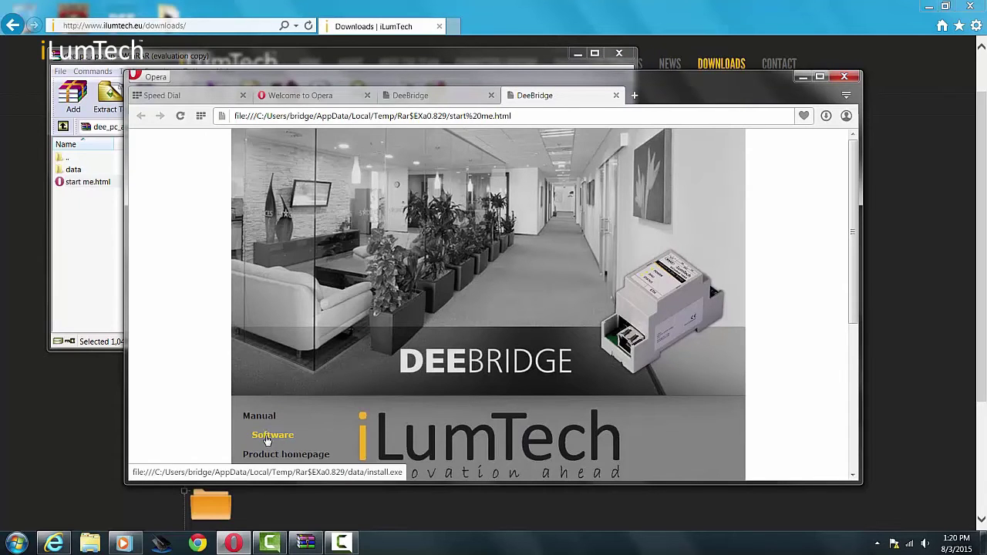
- Run the DEEBRIDGE installer from the start page's Software link
scroll(354, 406, down, 2)
scroll(332, 401, up, 2)
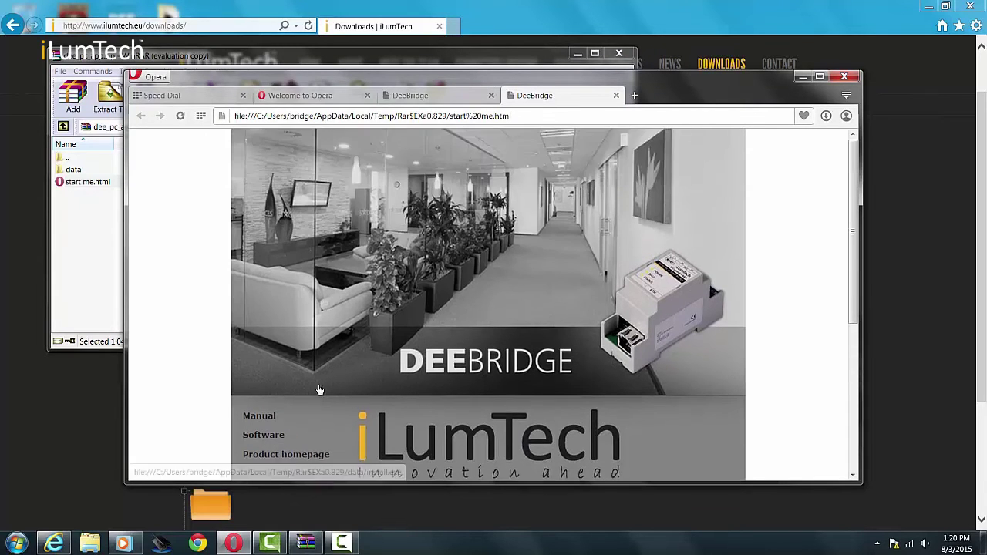
click(269, 438)
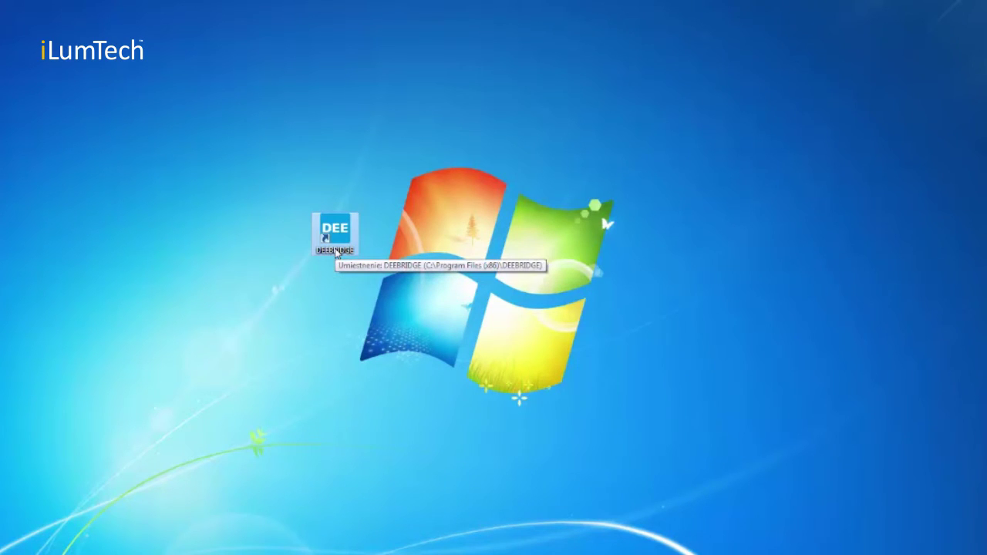
- Launch DEEBRIDGE, show the GROUP controls, and try connecting to the bridge several times
double_click(341, 232)
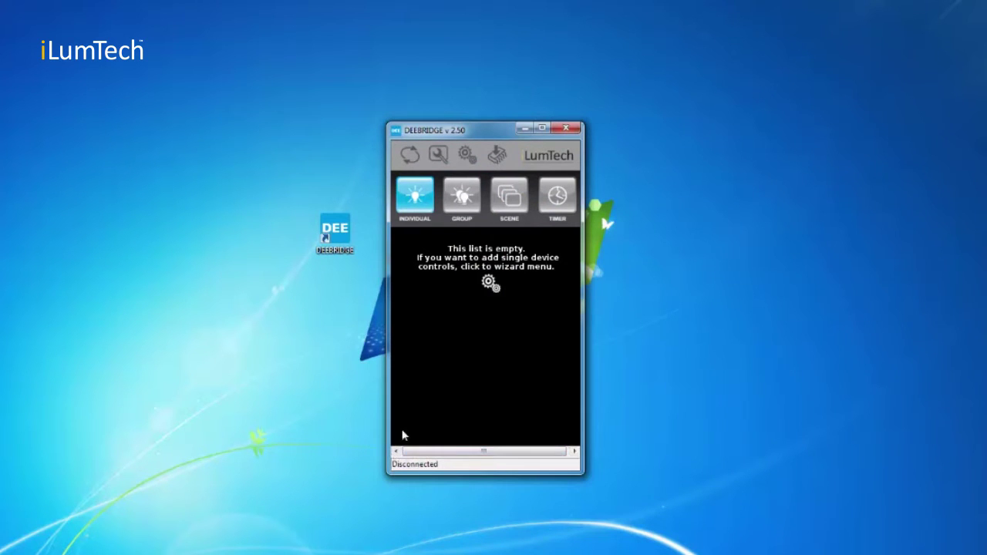
click(462, 199)
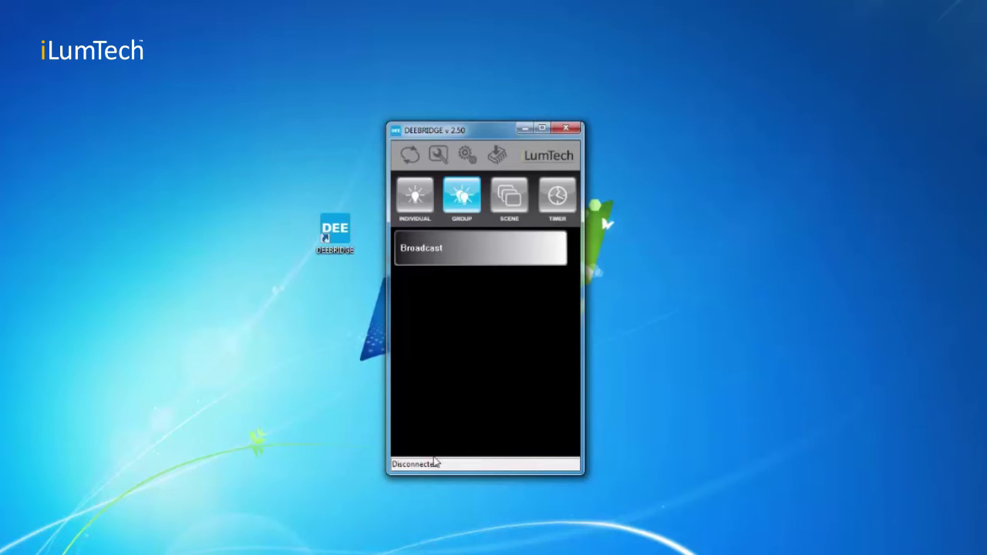
click(410, 157)
click(411, 159)
click(406, 168)
- Unlock the Connection Settings by entering the settings password
click(438, 156)
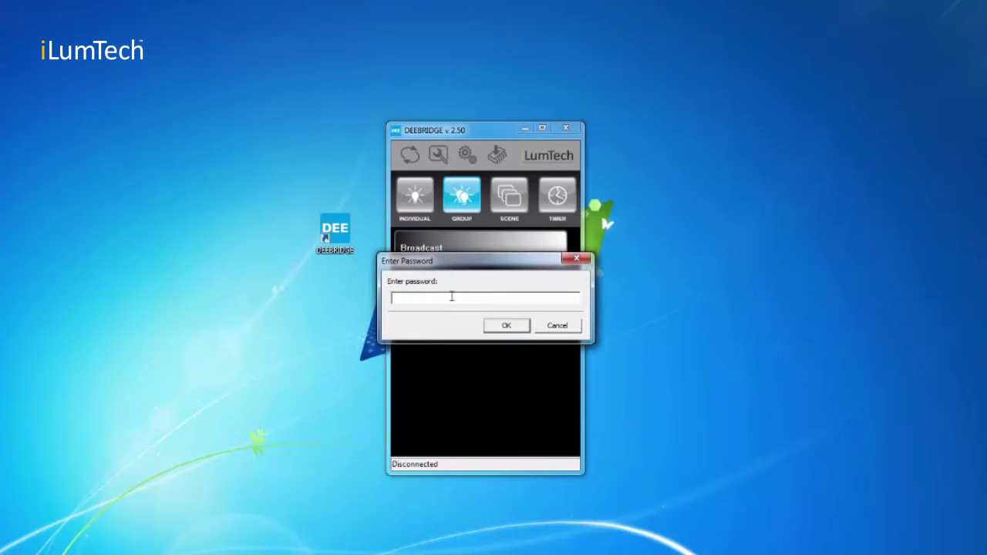
text(*****)
click(521, 329)
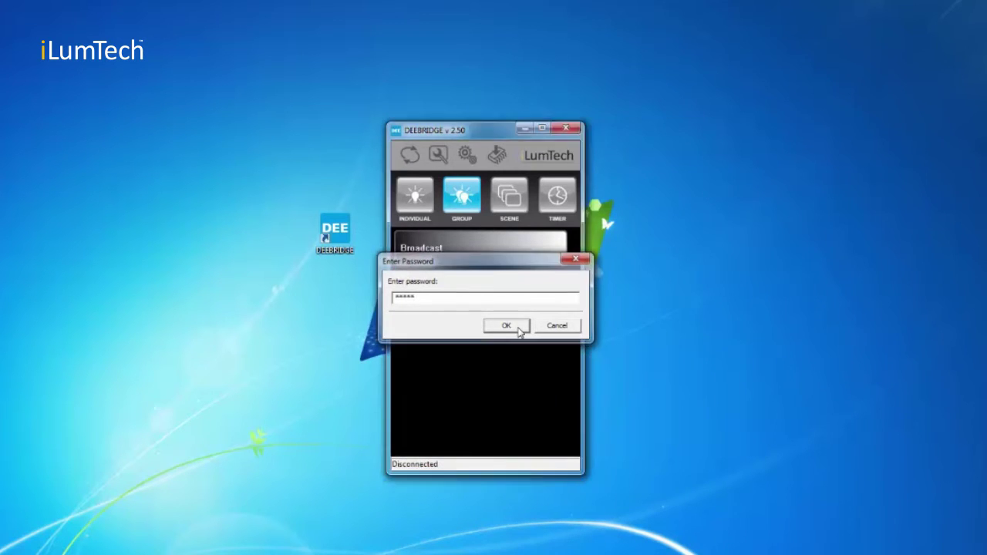
click(507, 326)
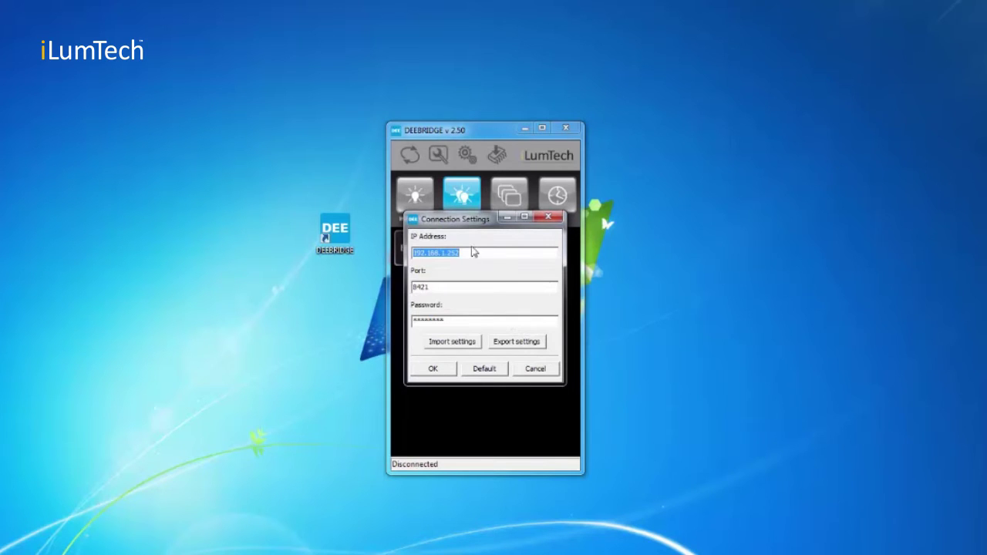
- Set the bridge address to 192.168.0.101 with port 8421 and connect
click(473, 253)
text(0.101)
click(435, 370)
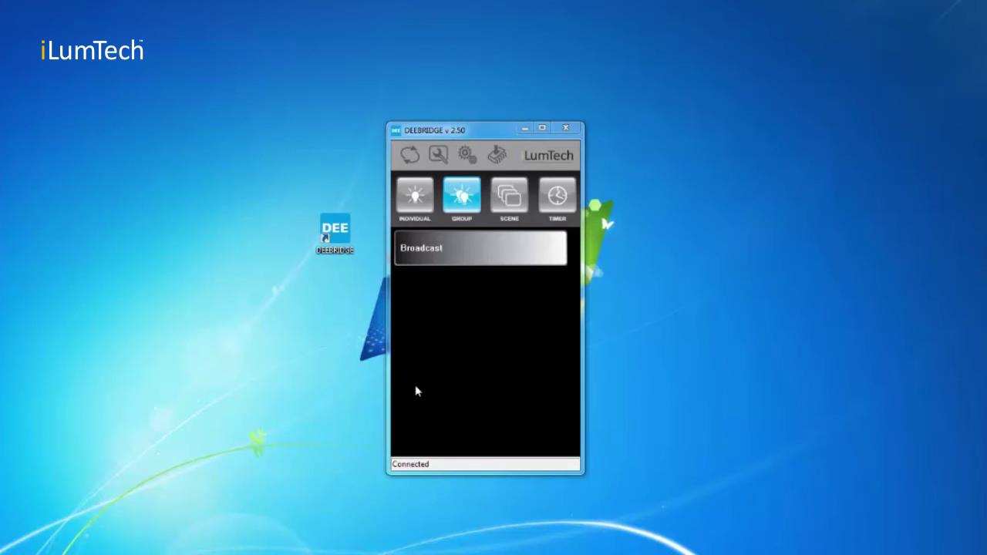
- Unlock the control configuration and add control_1 as a Command/level control
click(467, 156)
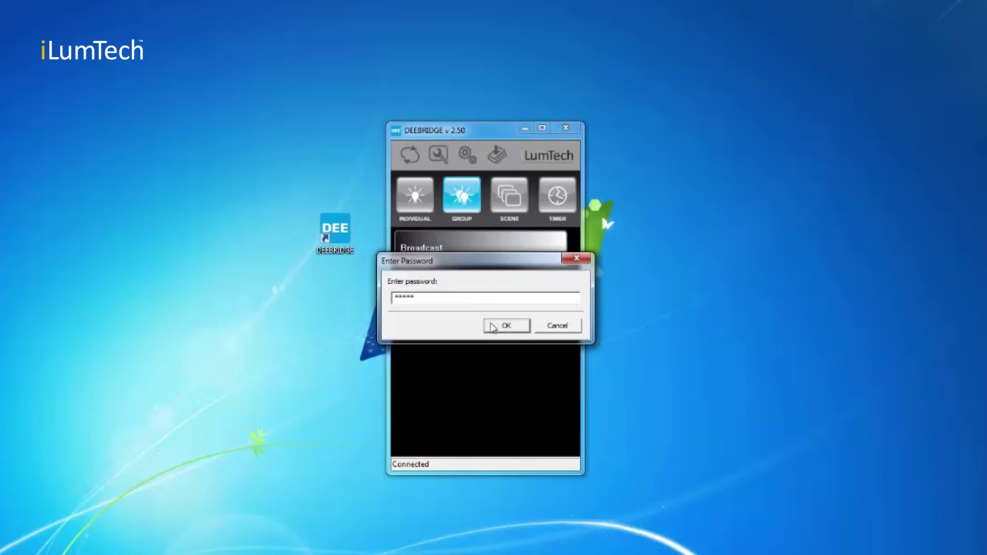
click(492, 327)
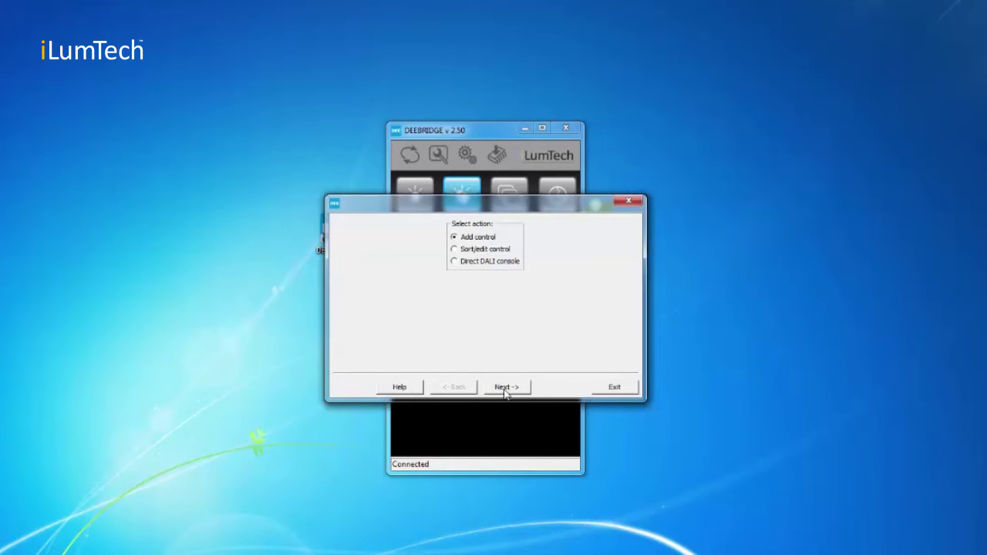
click(506, 388)
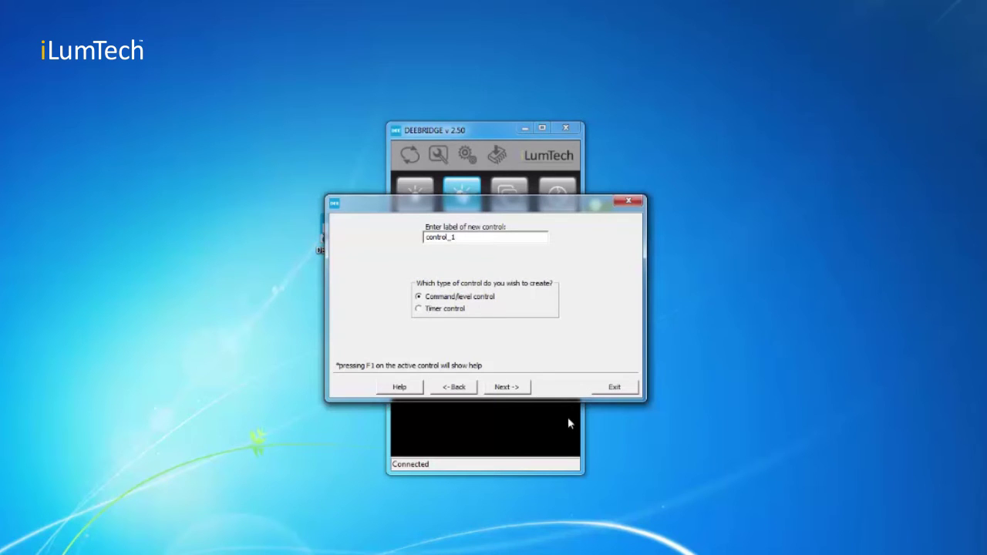
click(515, 389)
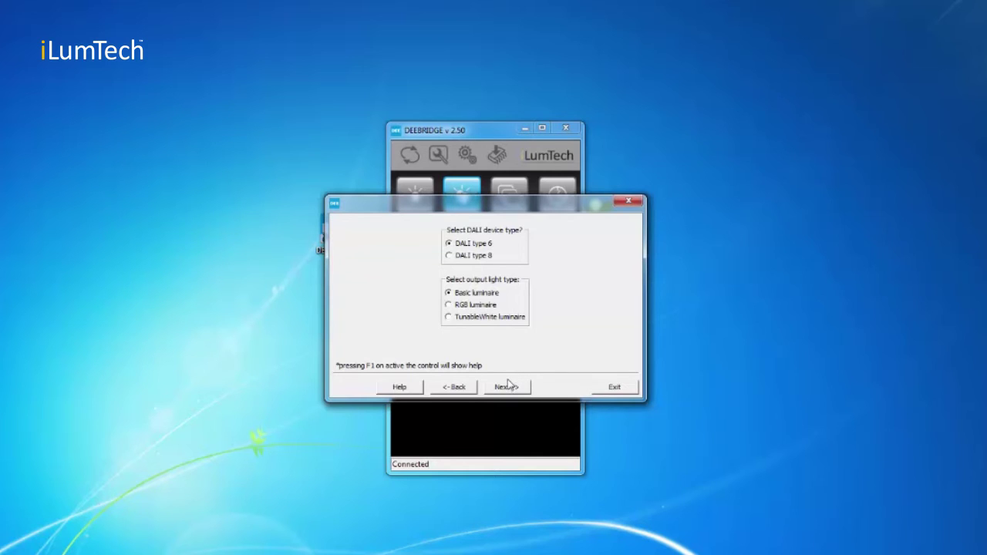
- Choose TunableWhite as the luminaire type and advance to the control-type choice
click(486, 317)
click(503, 388)
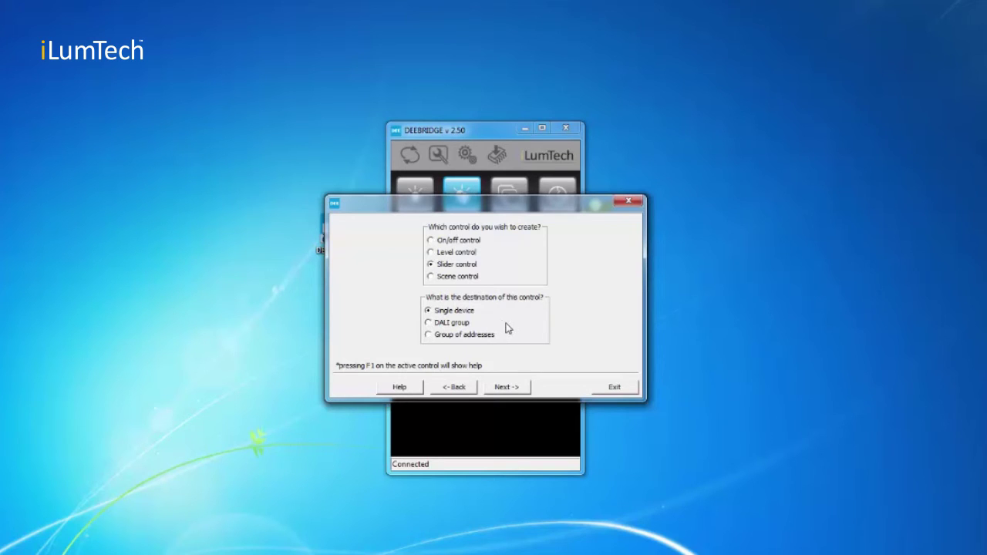
- Scan for DALI devices, tick device 0 and flash it briefly to identify it
click(507, 388)
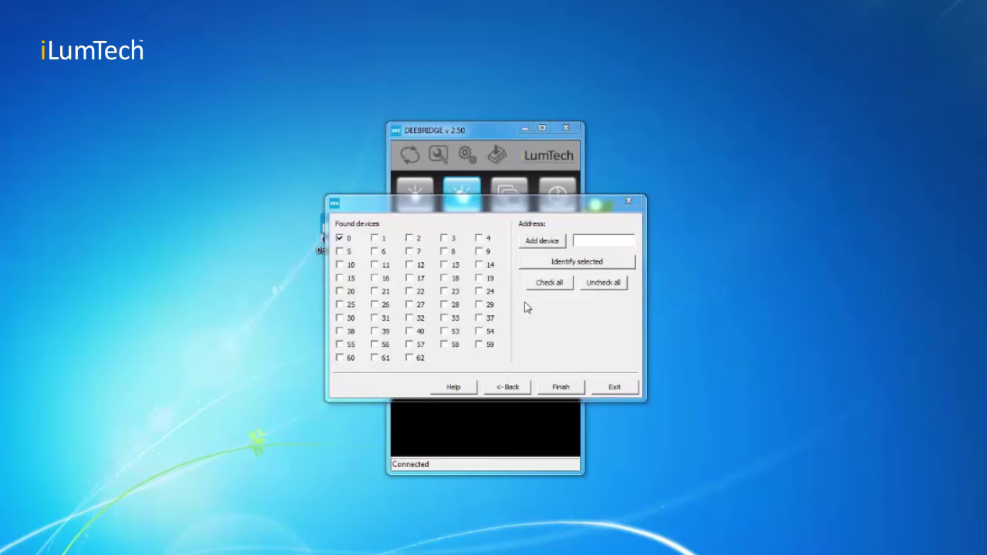
click(341, 240)
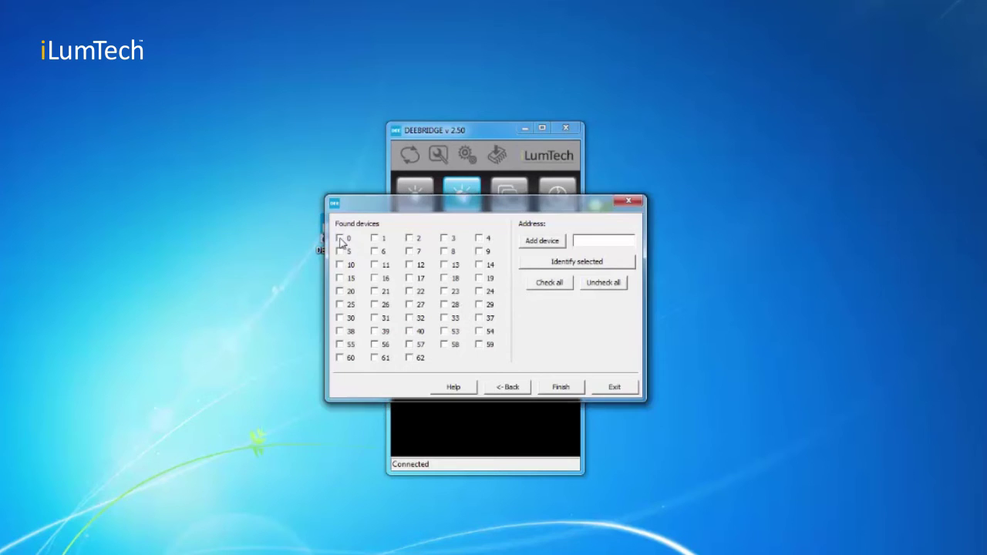
click(340, 239)
click(568, 264)
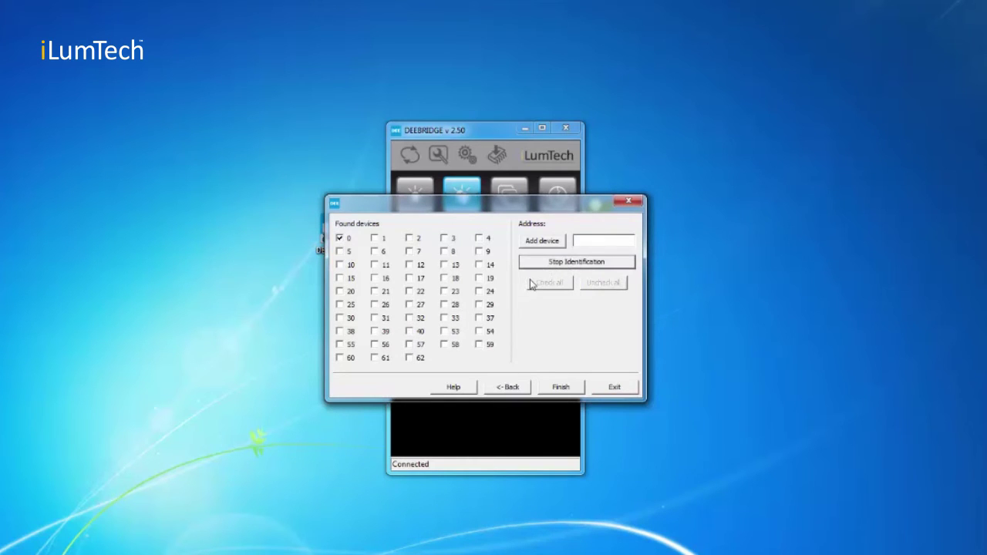
click(566, 263)
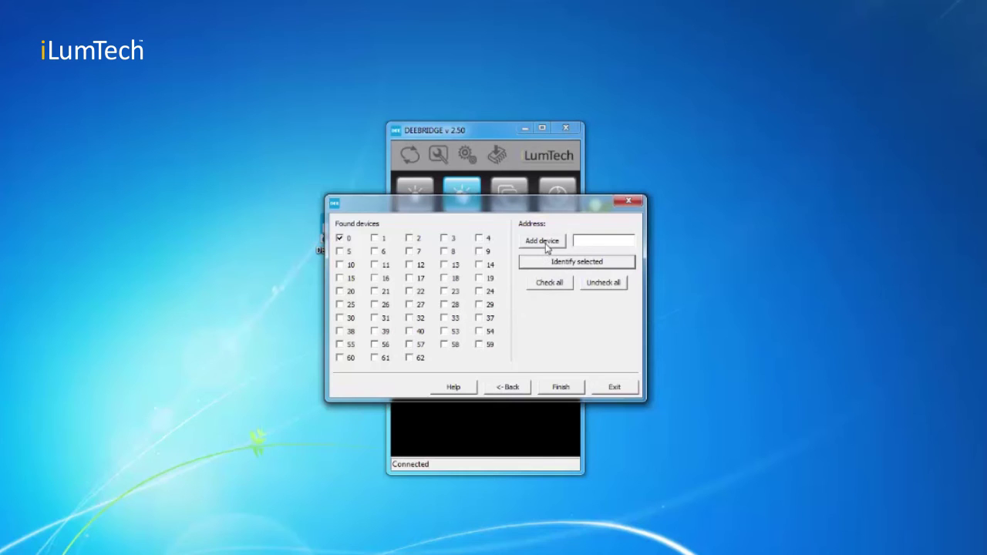
- Add device 0 to the slider control and finish the wizard
click(546, 243)
click(562, 387)
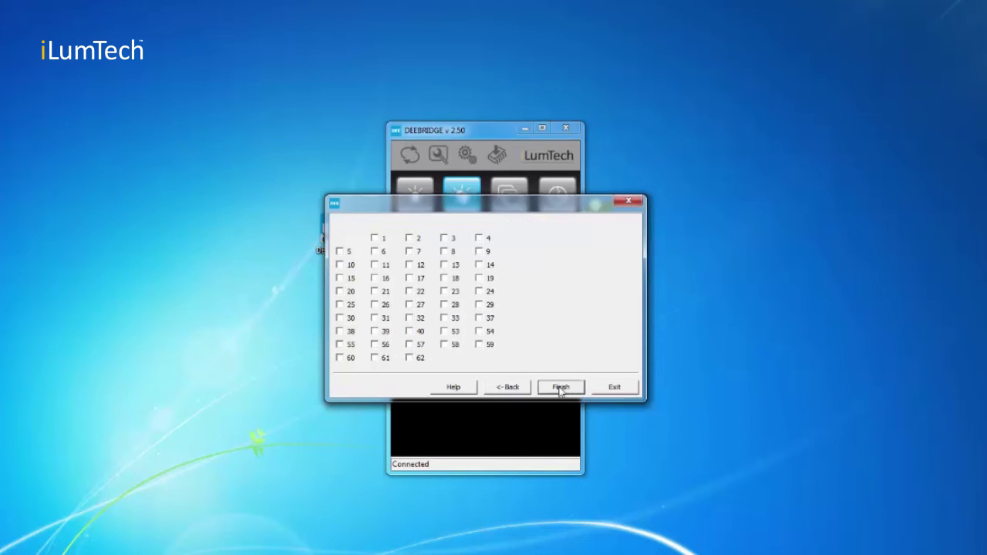
click(613, 388)
- Exit the wizard and reopen the configuration in Sort/edit control mode
click(429, 203)
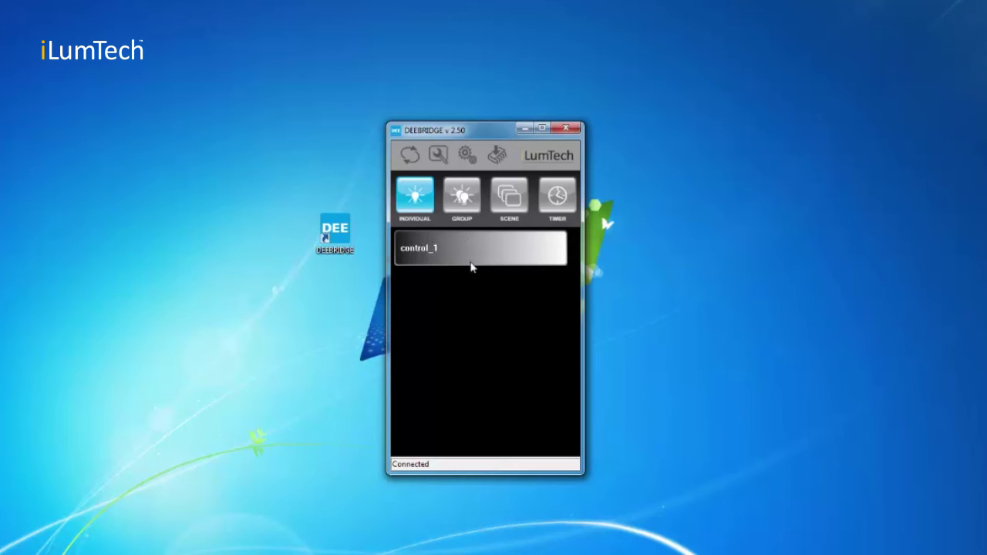
click(467, 154)
click(484, 250)
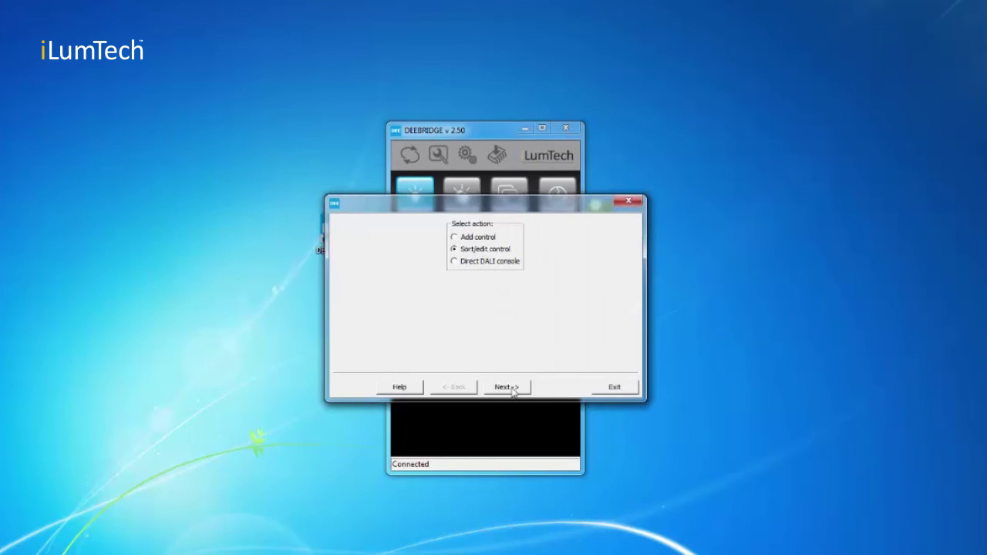
click(512, 387)
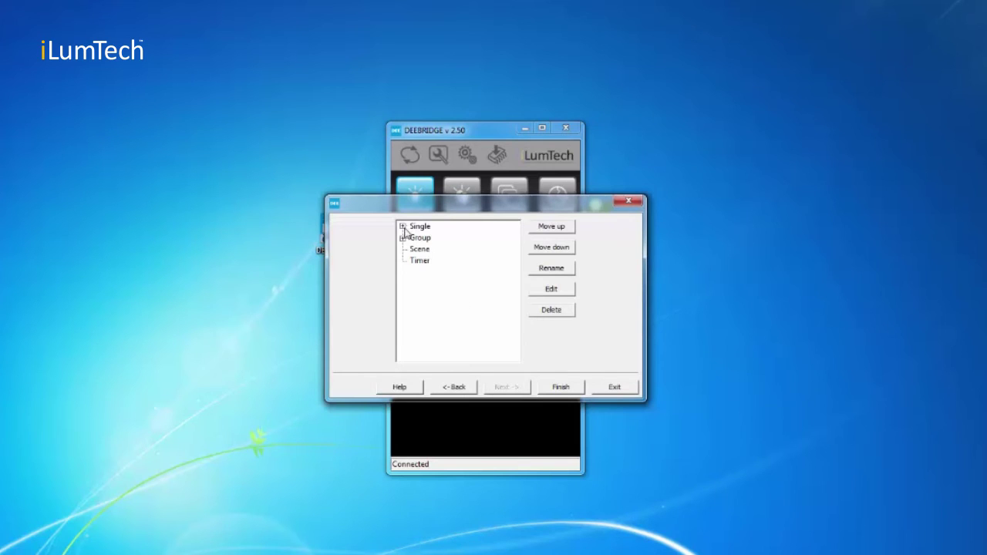
- Expand the Single and Group lists and open control_1 for editing, keeping its name
click(403, 227)
click(403, 250)
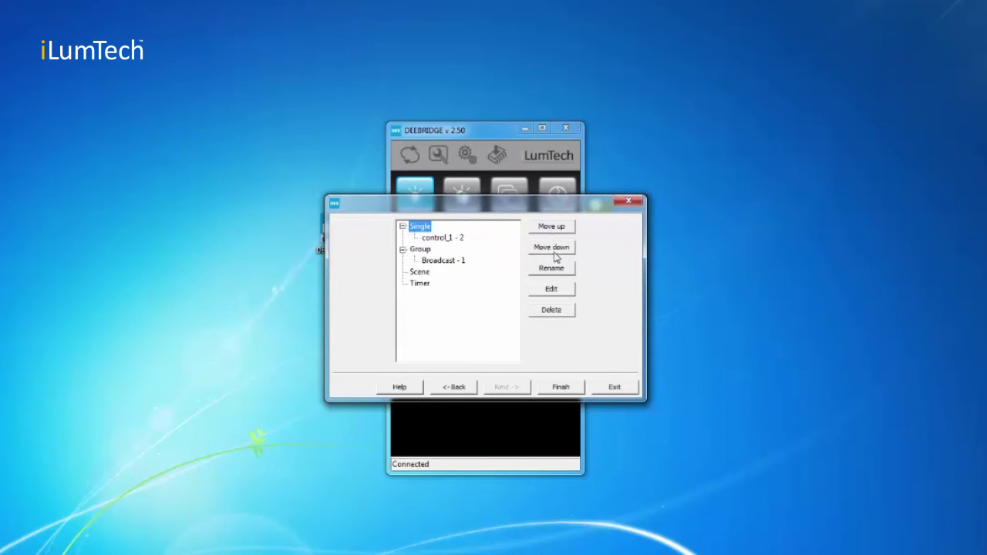
click(459, 239)
click(549, 271)
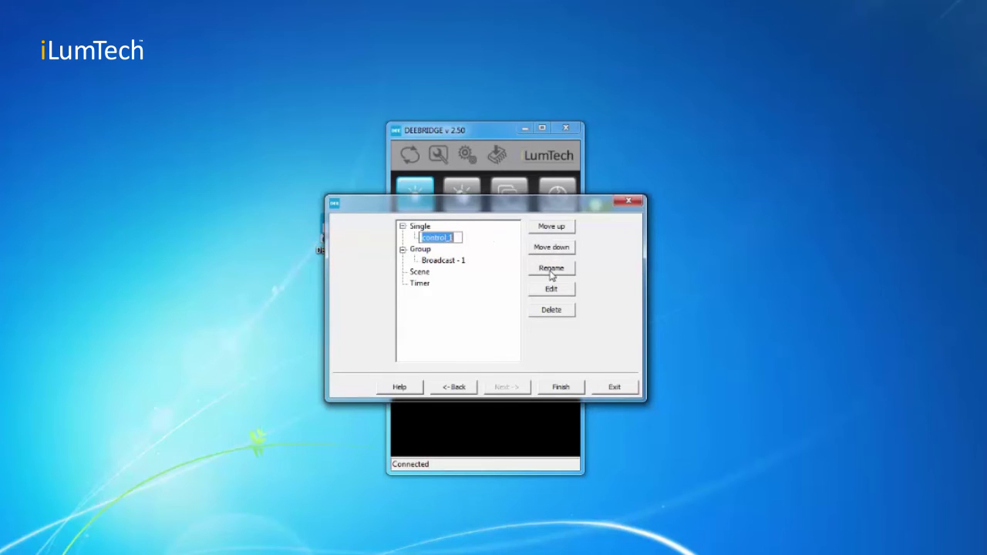
click(465, 247)
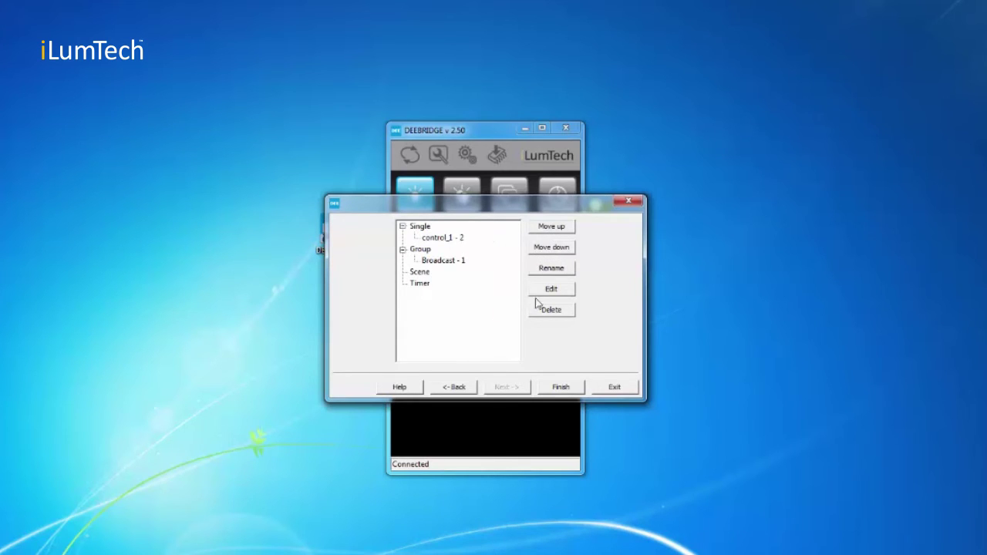
click(450, 238)
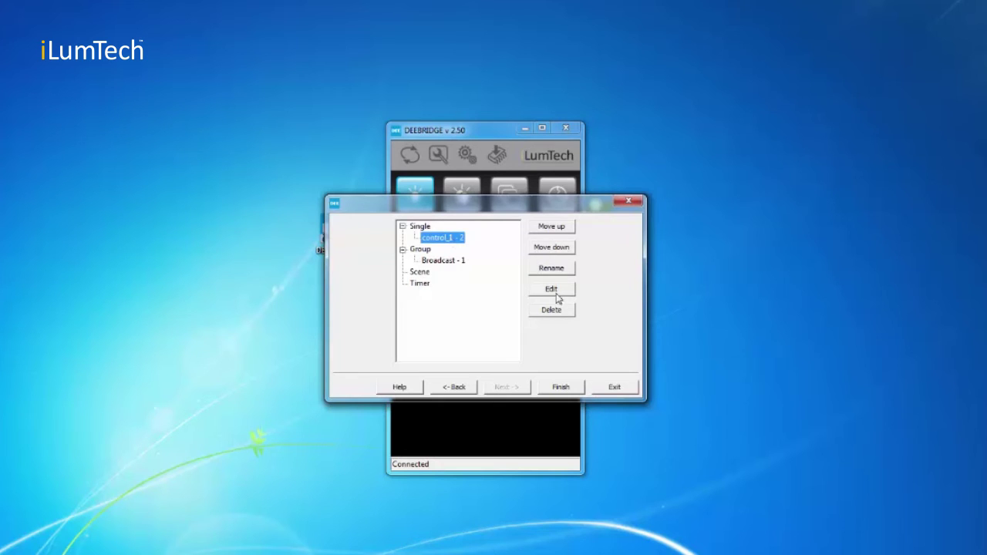
click(554, 291)
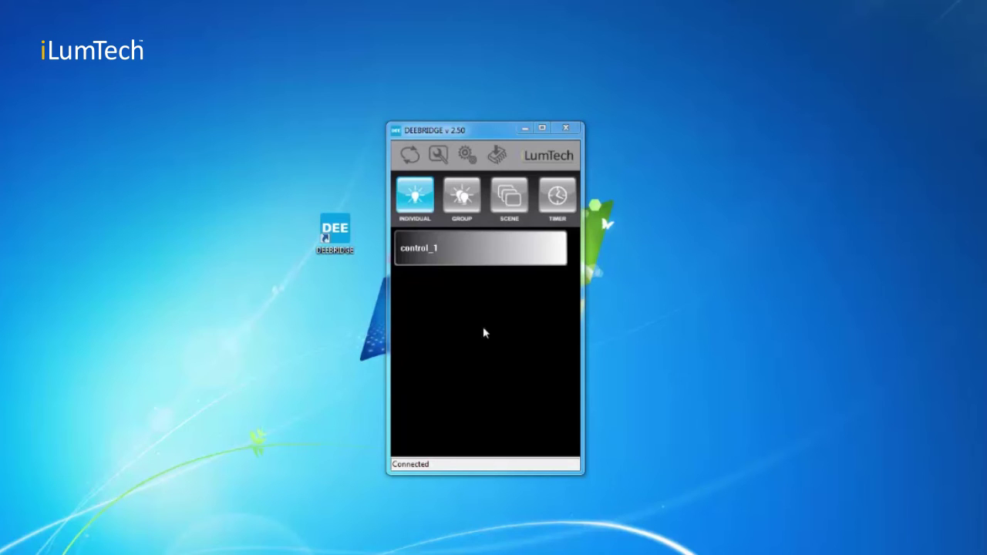
- Enter the bridge password, upload the config to the D-Bridge, and acknowledge the Success message
click(438, 154)
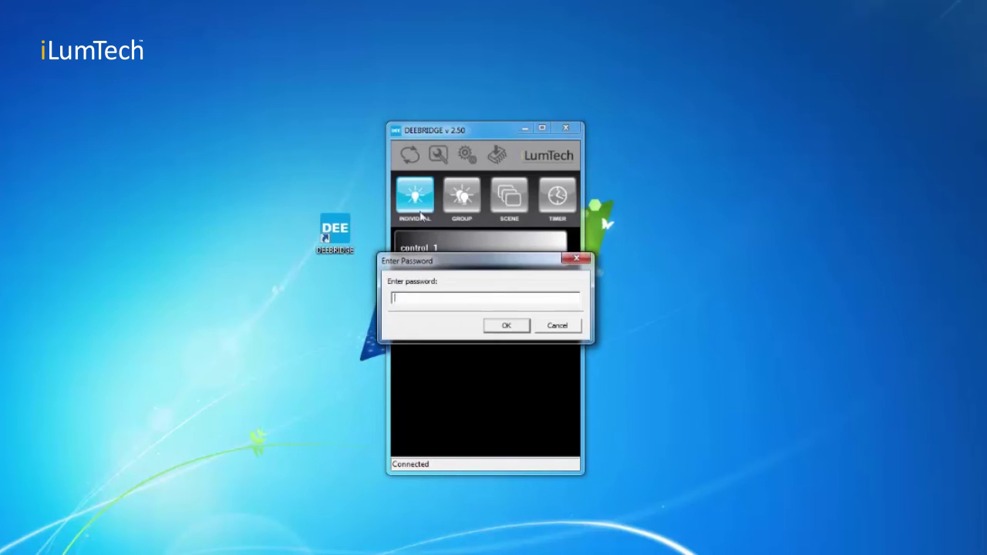
text(*****)
key(Return)
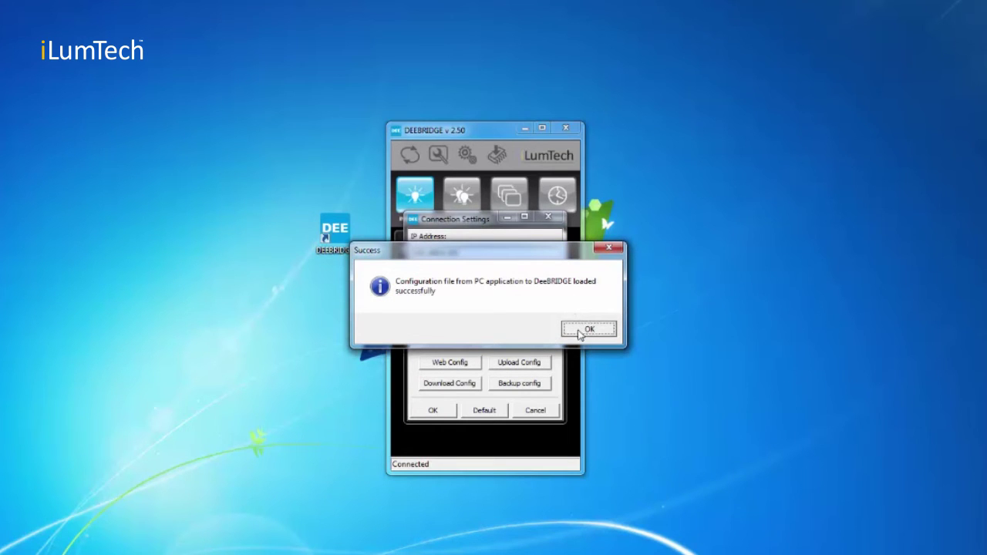
click(584, 330)
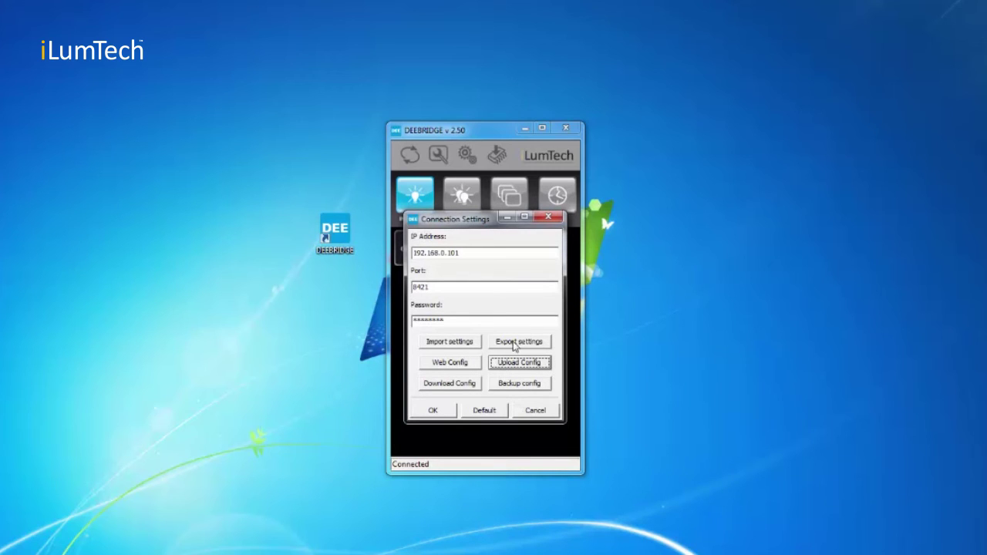
- Export the settings to a .omss file, then cancel the import settings dialog
click(514, 344)
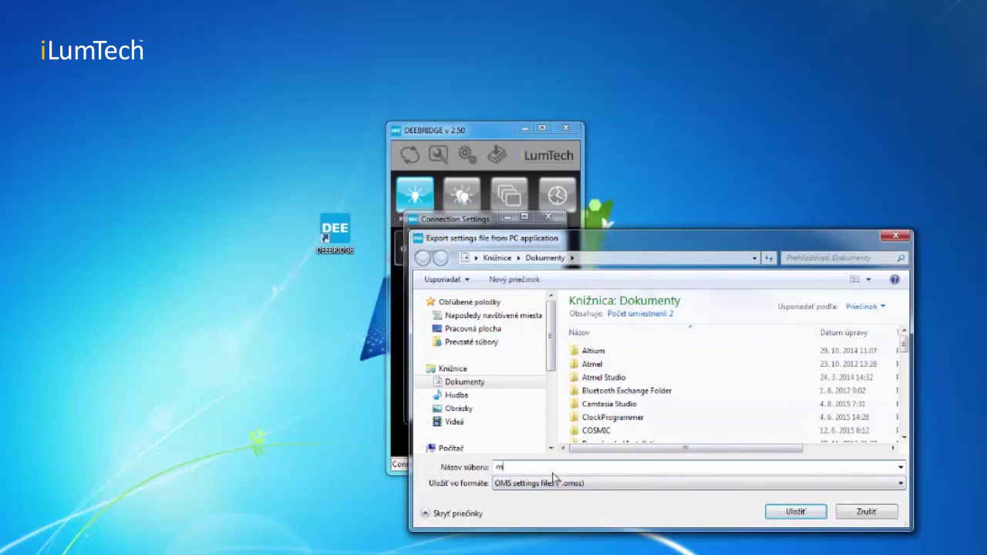
text(y_config)
click(786, 513)
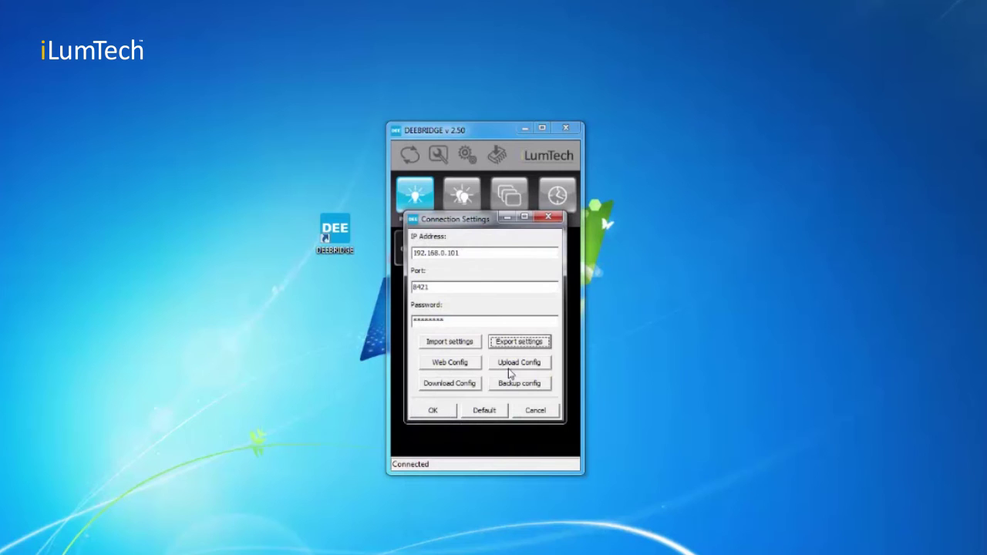
click(467, 345)
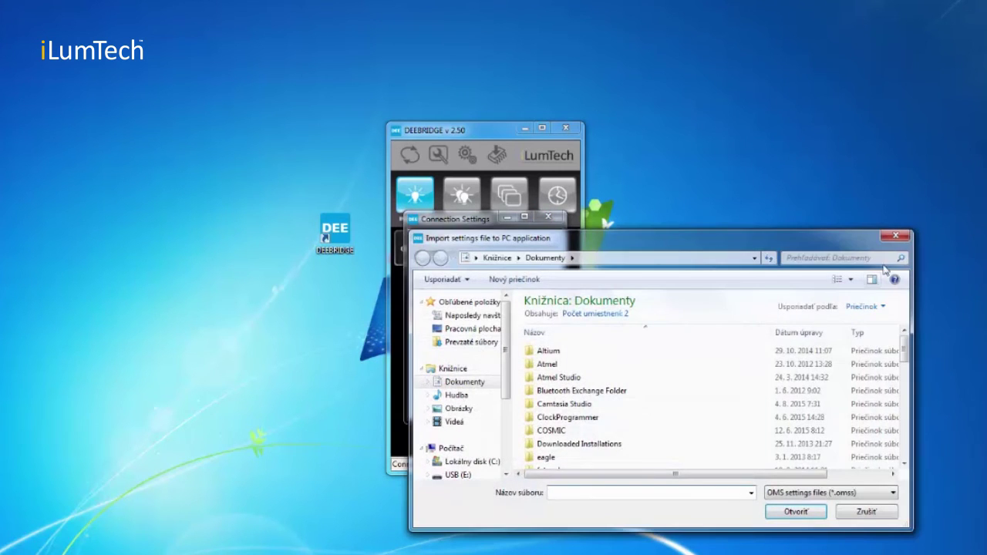
click(896, 238)
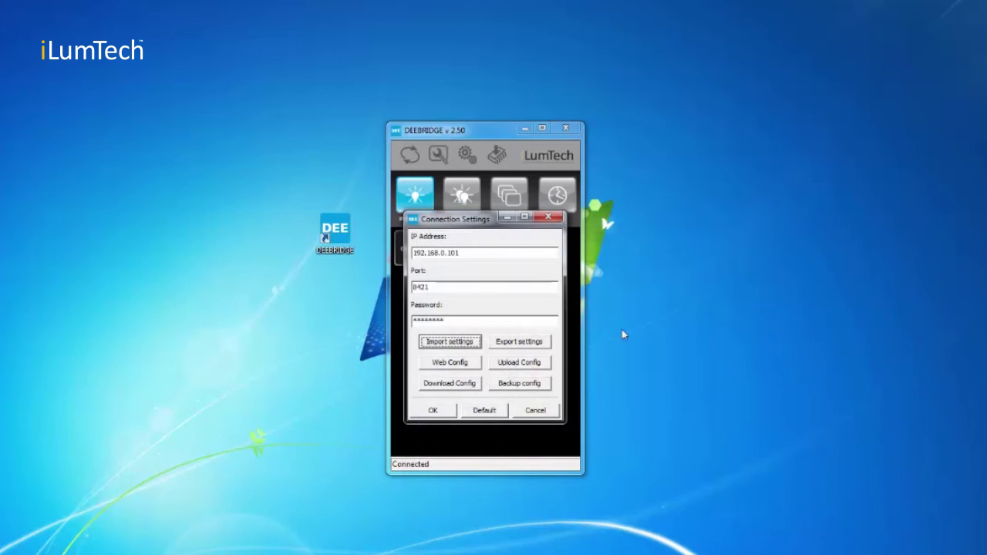
- Download the configuration from the D-Bridge using the bridge password and confirm success
click(455, 386)
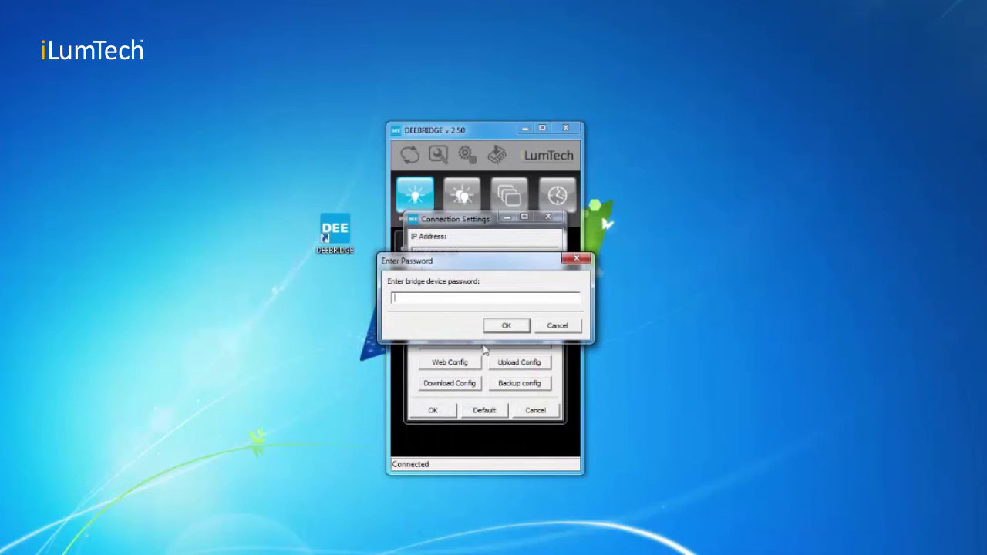
text(*****)
key(Return)
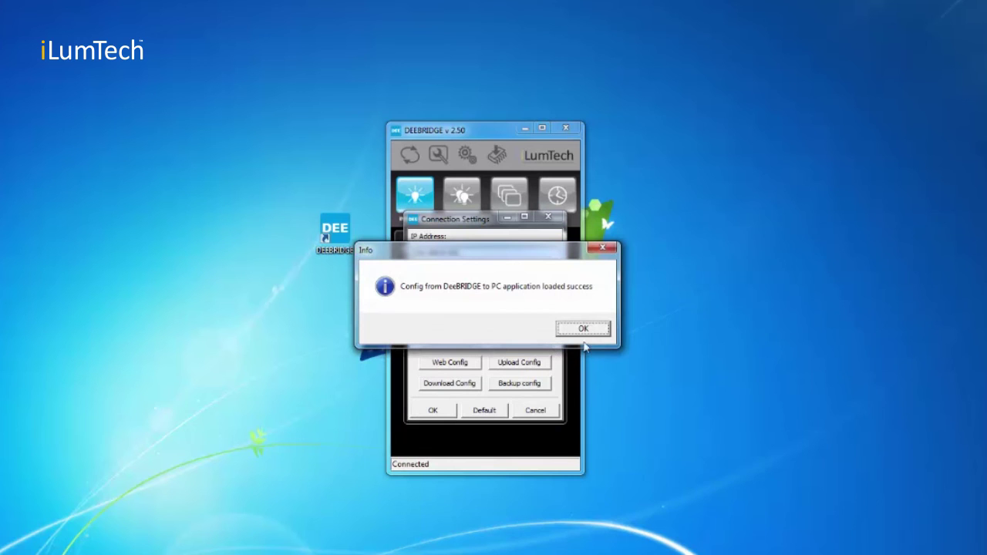
click(584, 329)
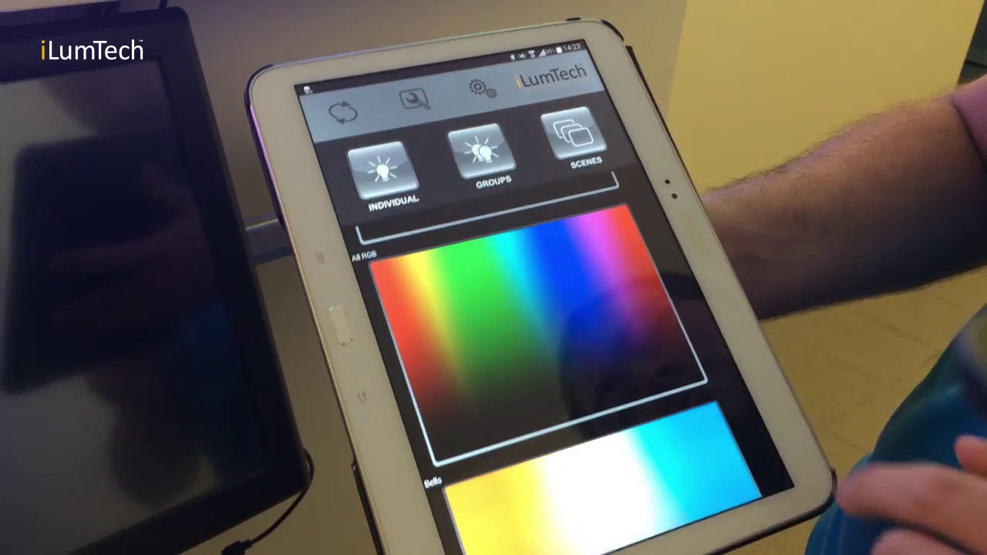
- Scroll down to the All RGB panel in the iLumTech tablet app
scroll(694, 371, down, 3)
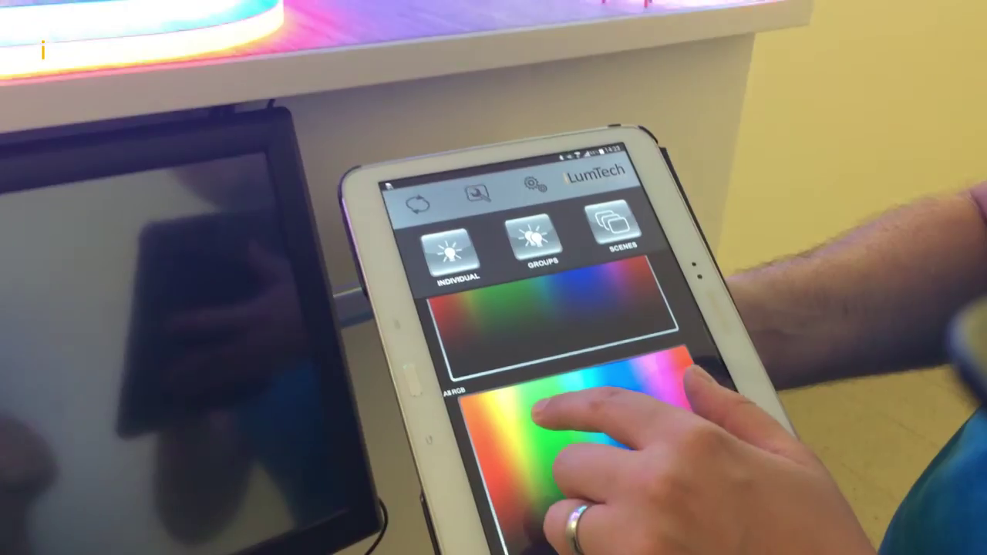